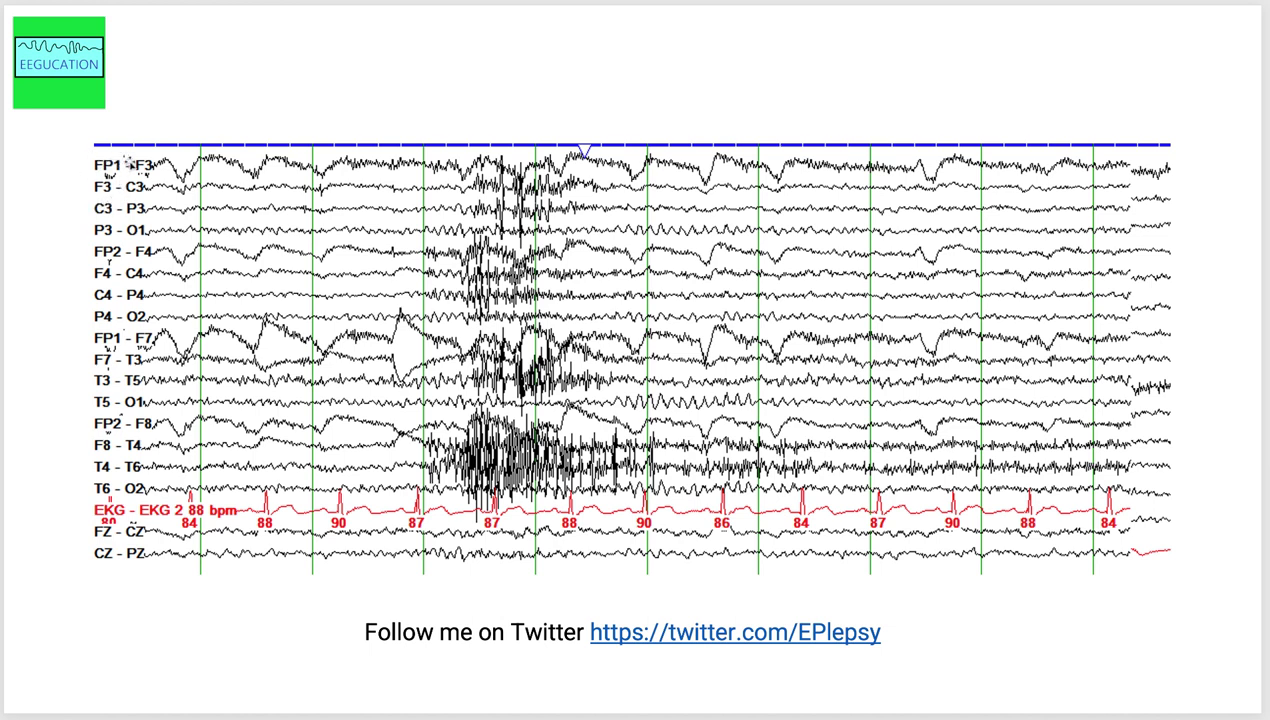
Highlight the left, right, then midline FZ-CZ and CZ-PZ channel labels in yellow.
{"action": "left_click", "coordinate": [143, 172]}
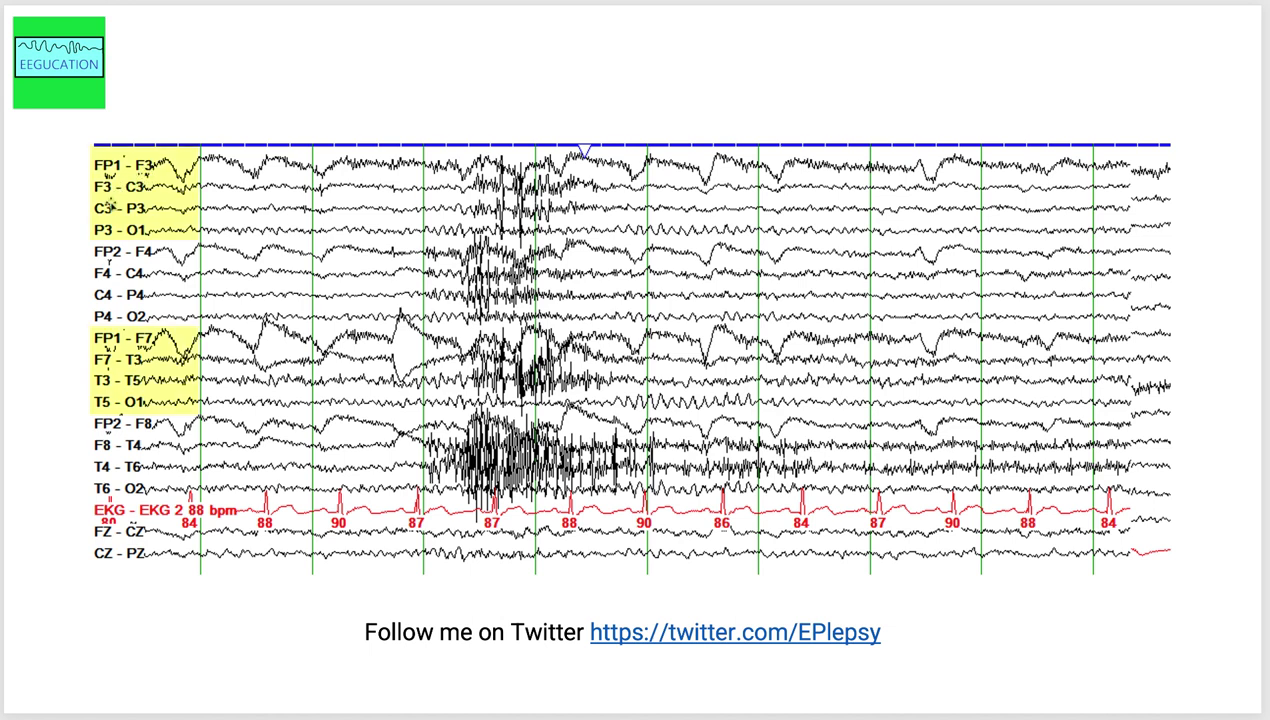
{"action": "left_click", "coordinate": [133, 279]}
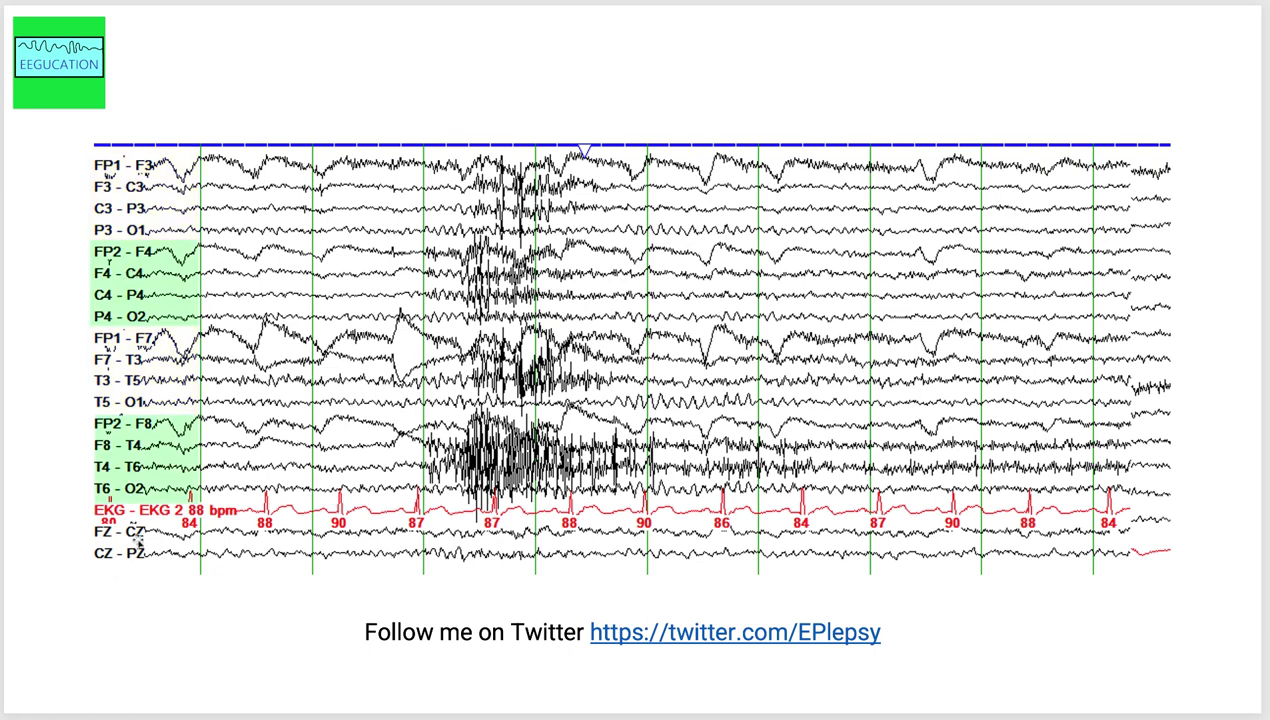
{"action": "left_click", "coordinate": [122, 557]}
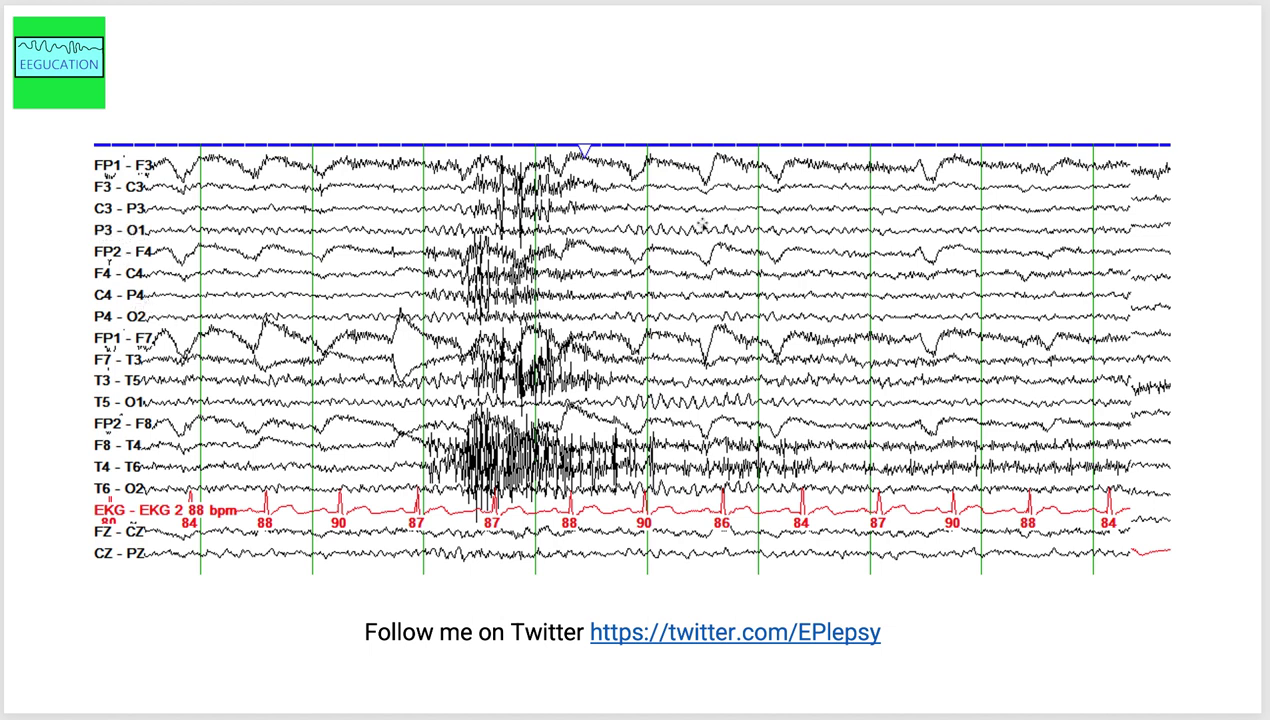
Highlight and clear the P3-O1, P4-O2, T5-O1, T6-O2 rows, then mark the frontal slow waves.
{"action": "left_click", "coordinate": [748, 232]}
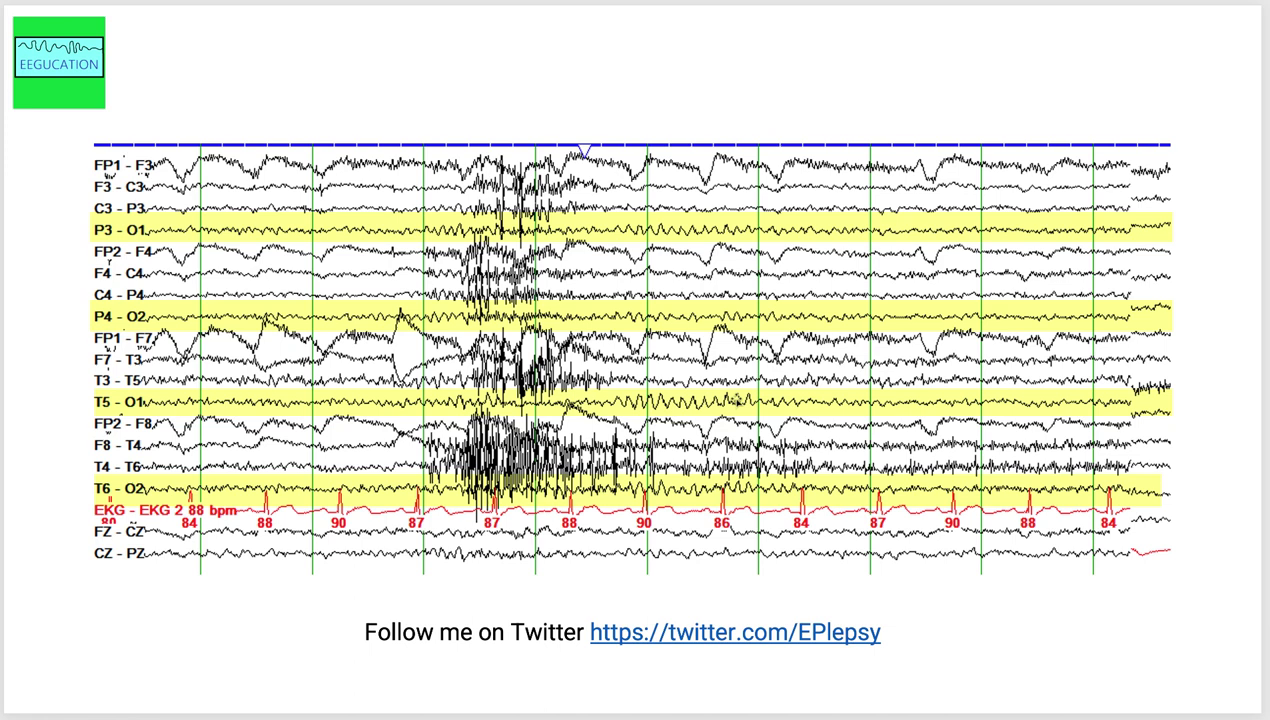
{"action": "left_click", "coordinate": [665, 396]}
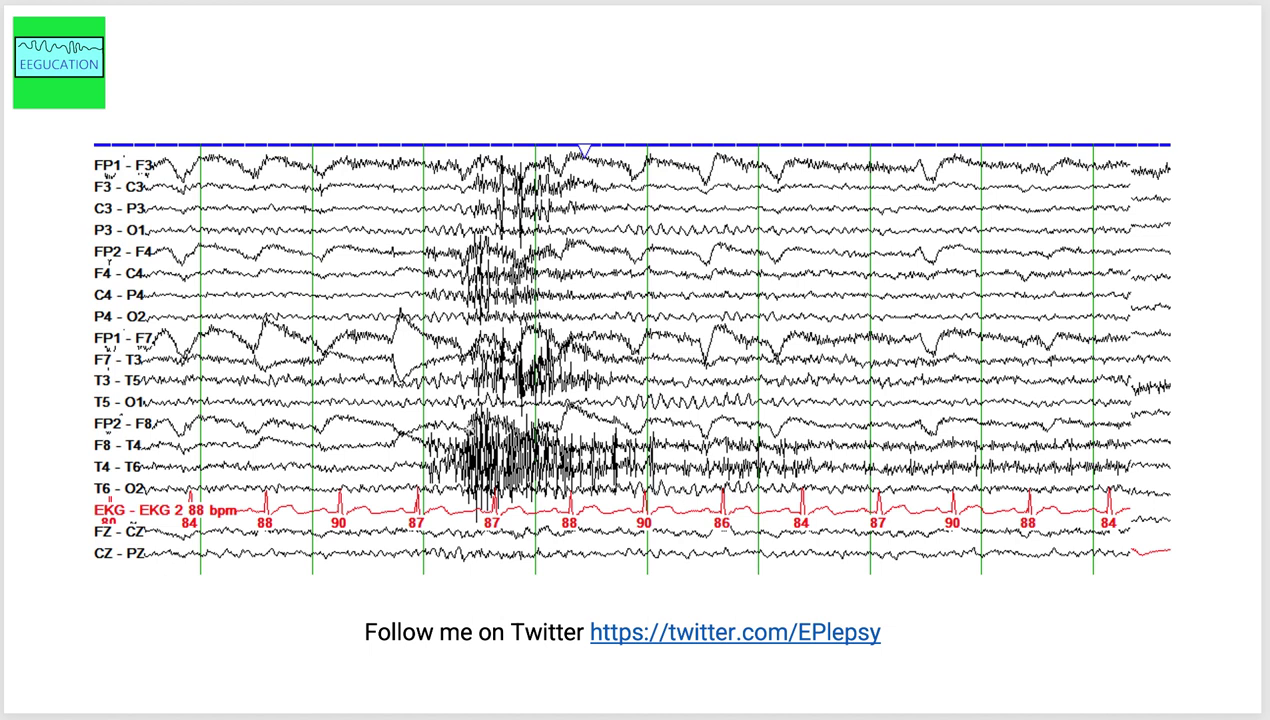
{"action": "left_click", "coordinate": [458, 478]}
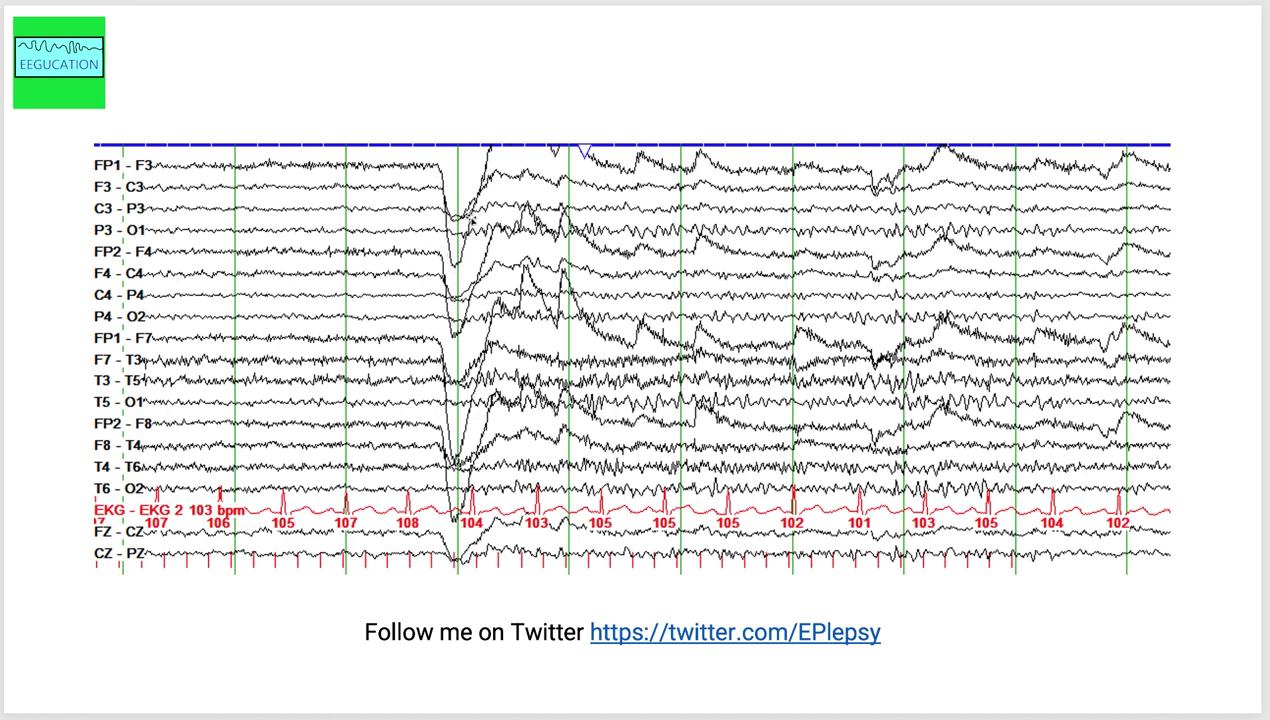
Flash the yellow highlight on the large spike column, then move to the ~100 bpm tracing.
{"action": "left_click", "coordinate": [495, 160]}
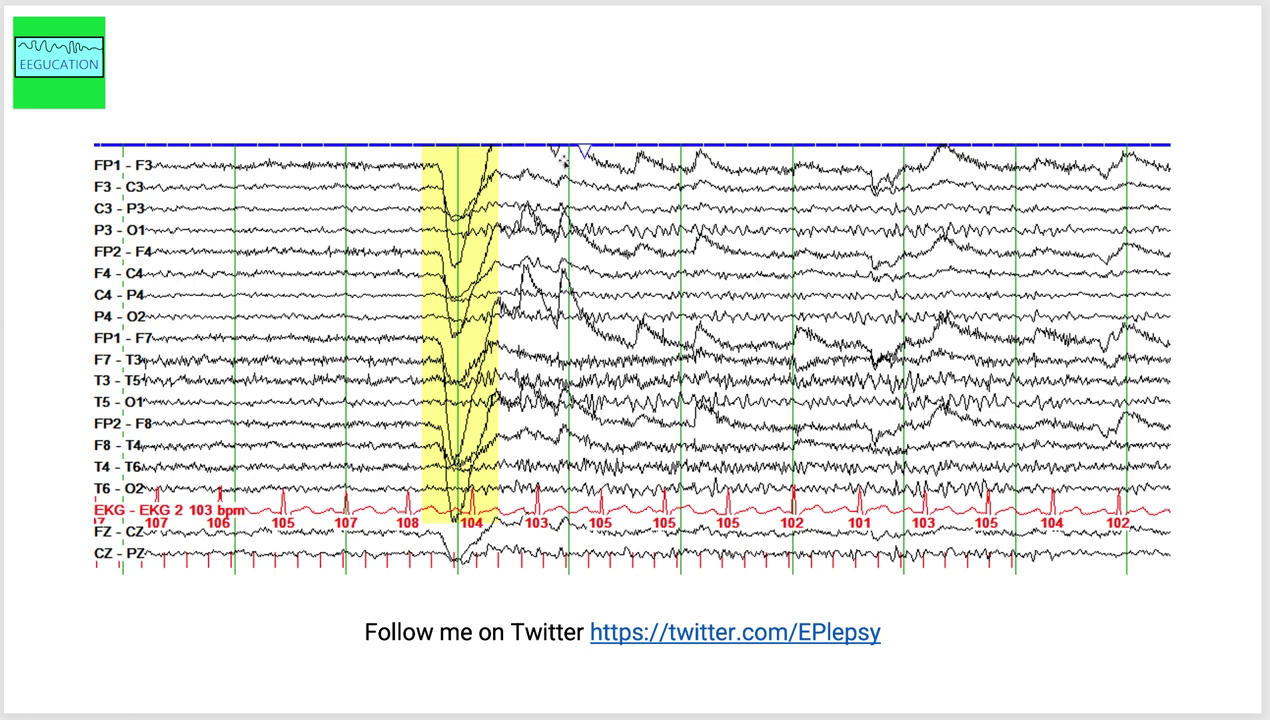
{"action": "key", "text": "Right"}
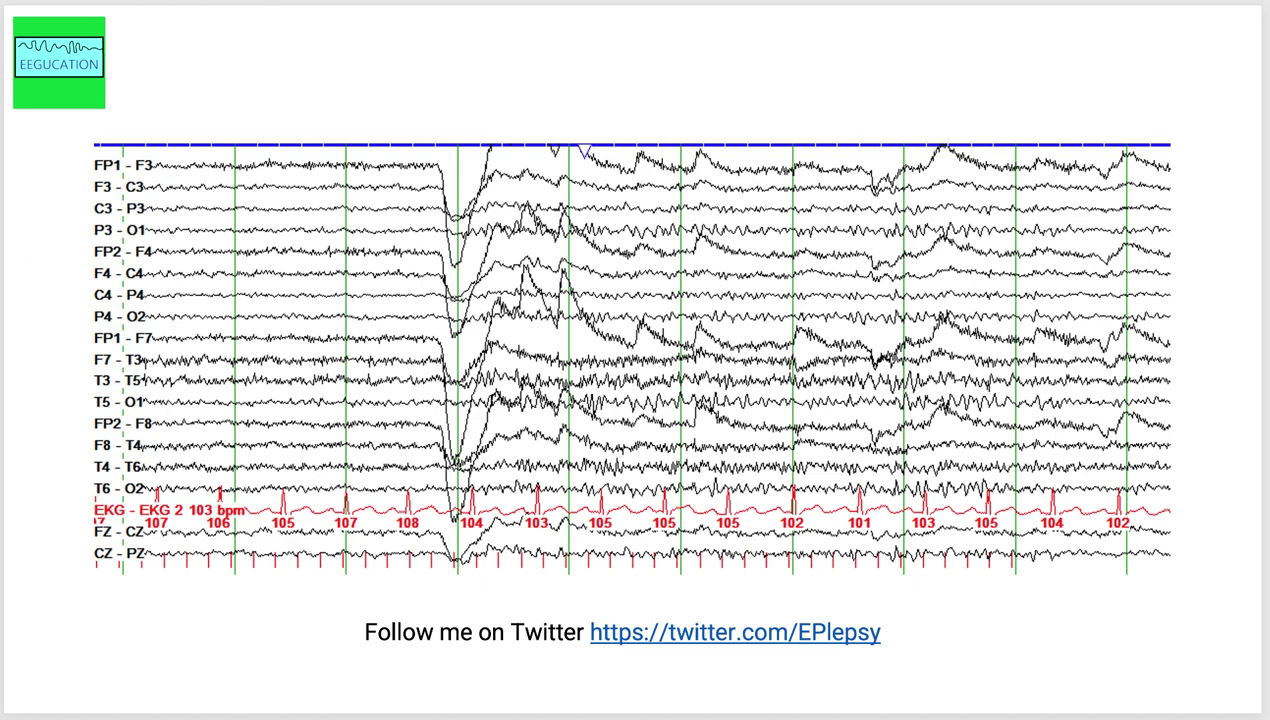
{"action": "key", "text": "Right"}
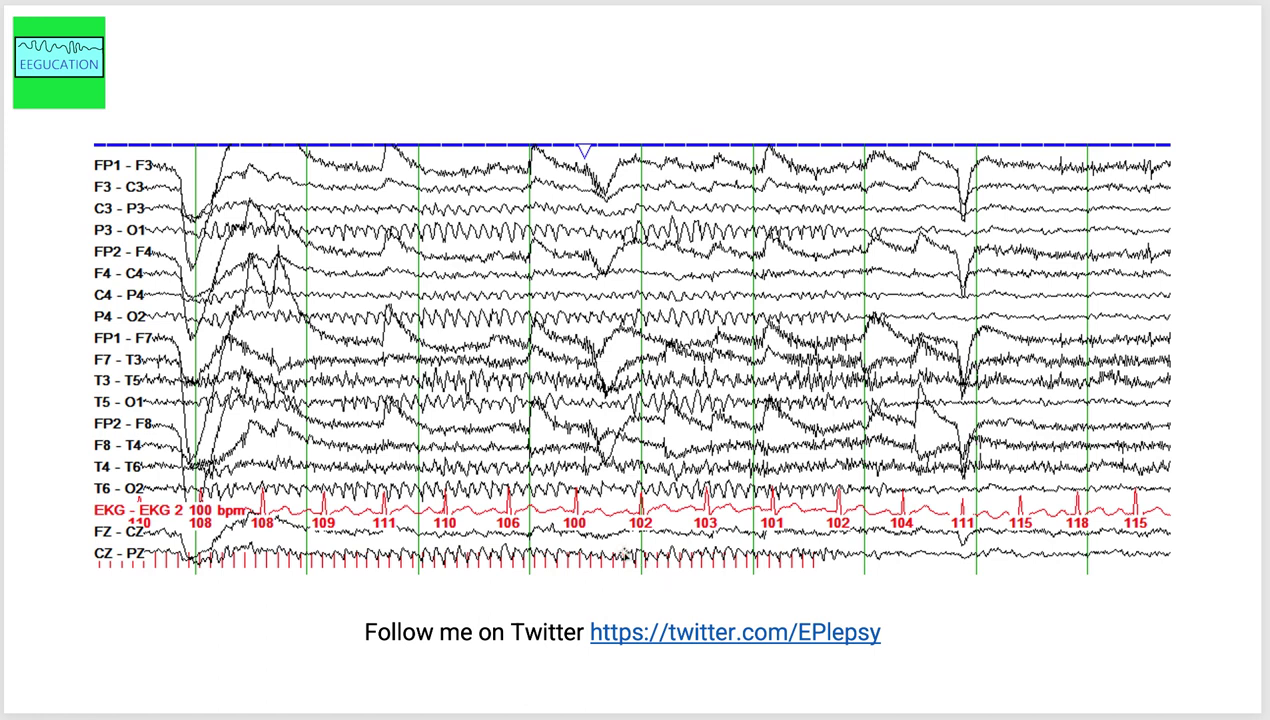
Advance to the EEG page with the mid-page burst and ~102 bpm heart rate.
{"action": "left_click", "coordinate": [684, 572]}
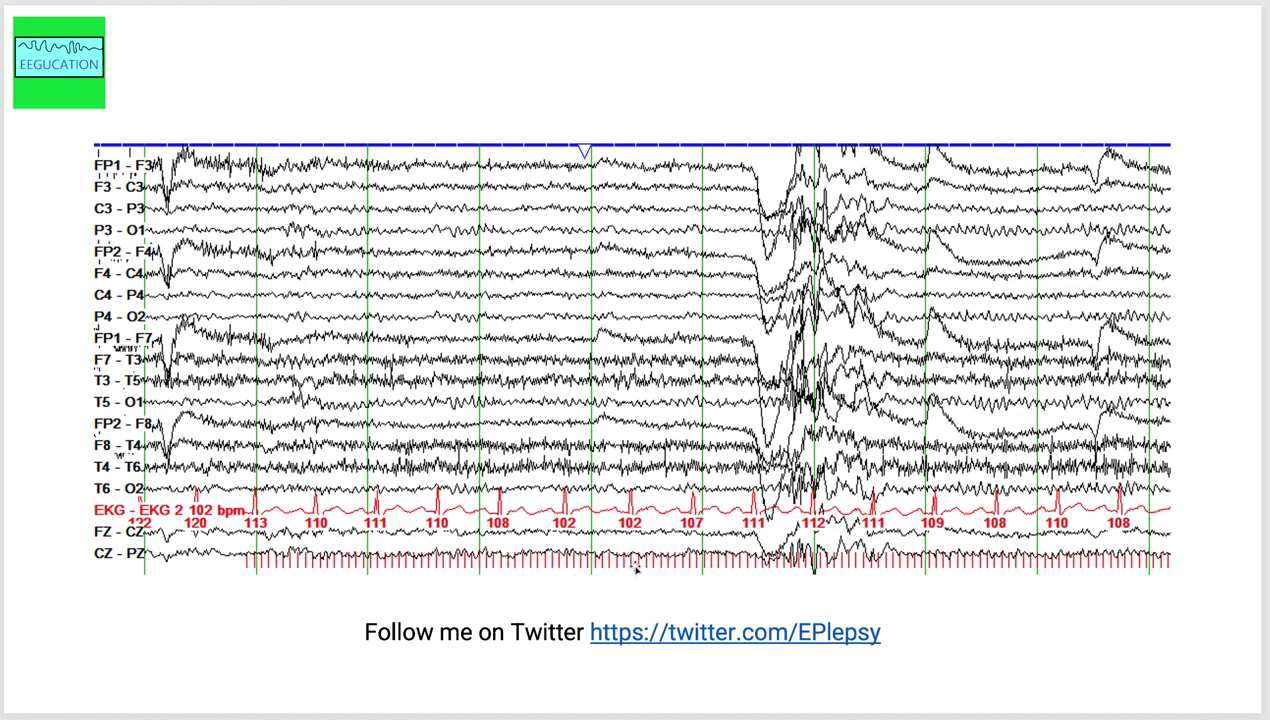
Show and clear the yellow highlight over the spike burst.
{"action": "left_click", "coordinate": [757, 445]}
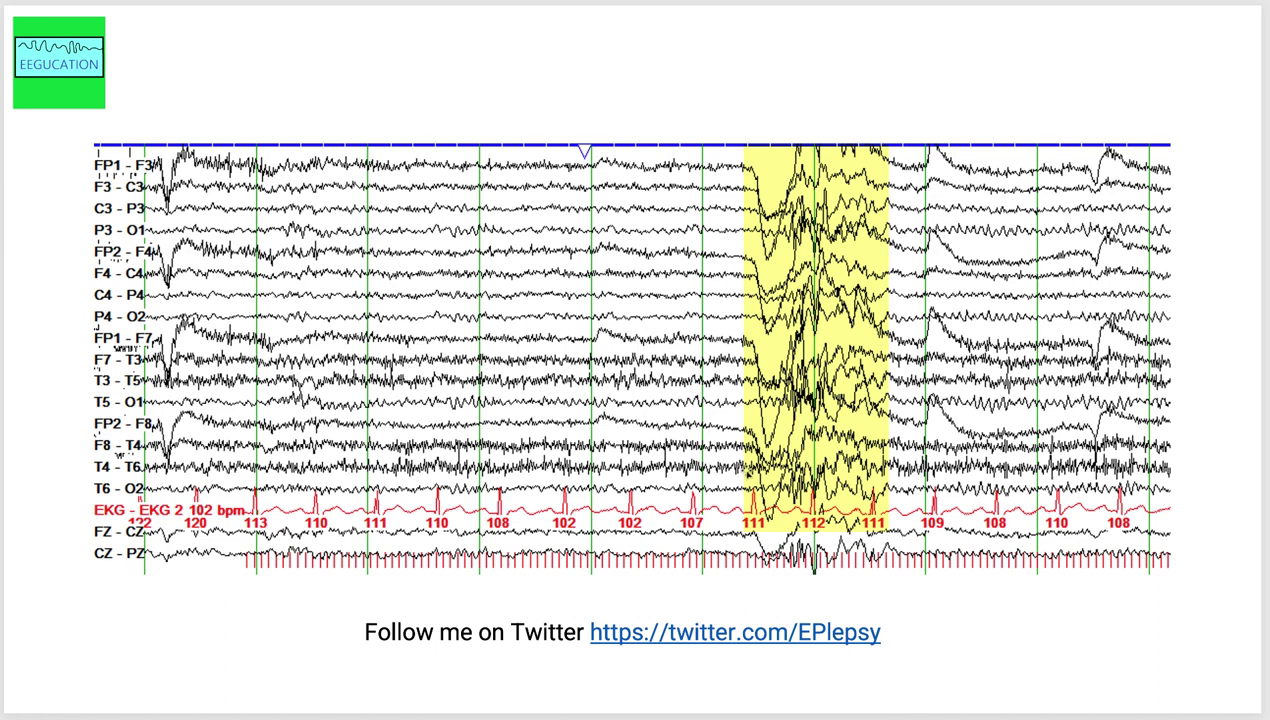
{"action": "left_click", "coordinate": [742, 478]}
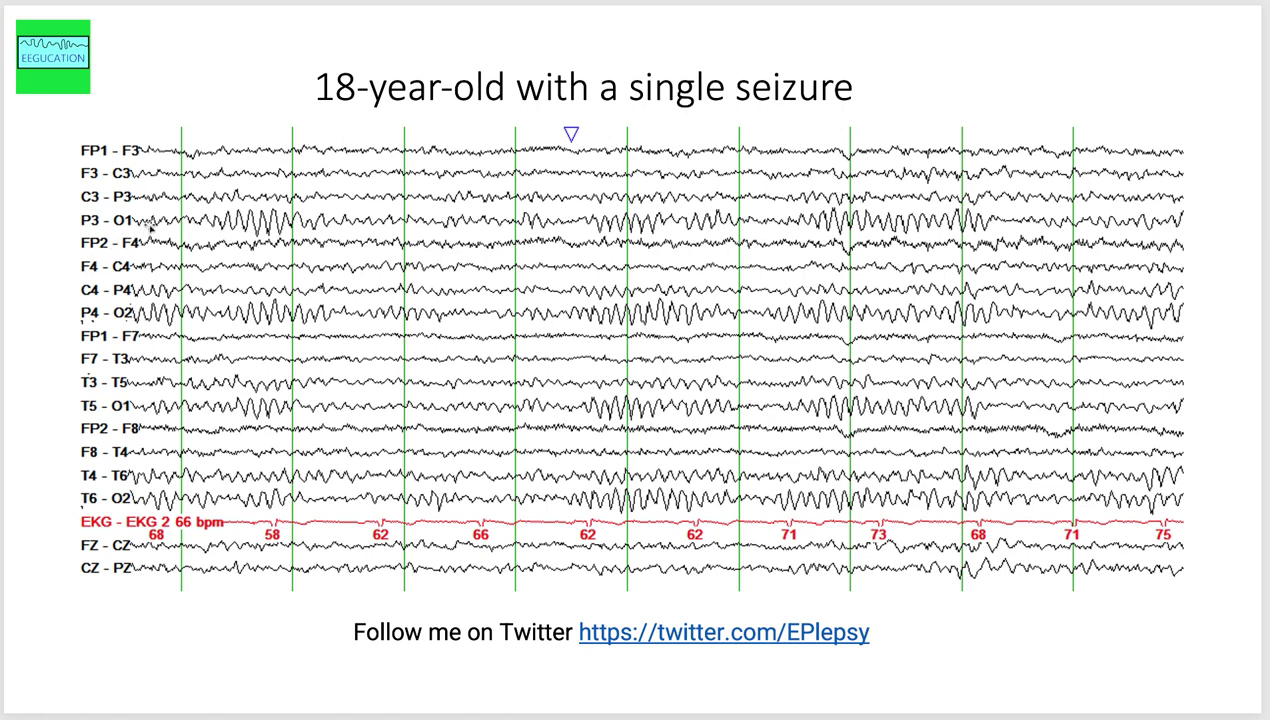
{"action": "key", "text": "Right"}
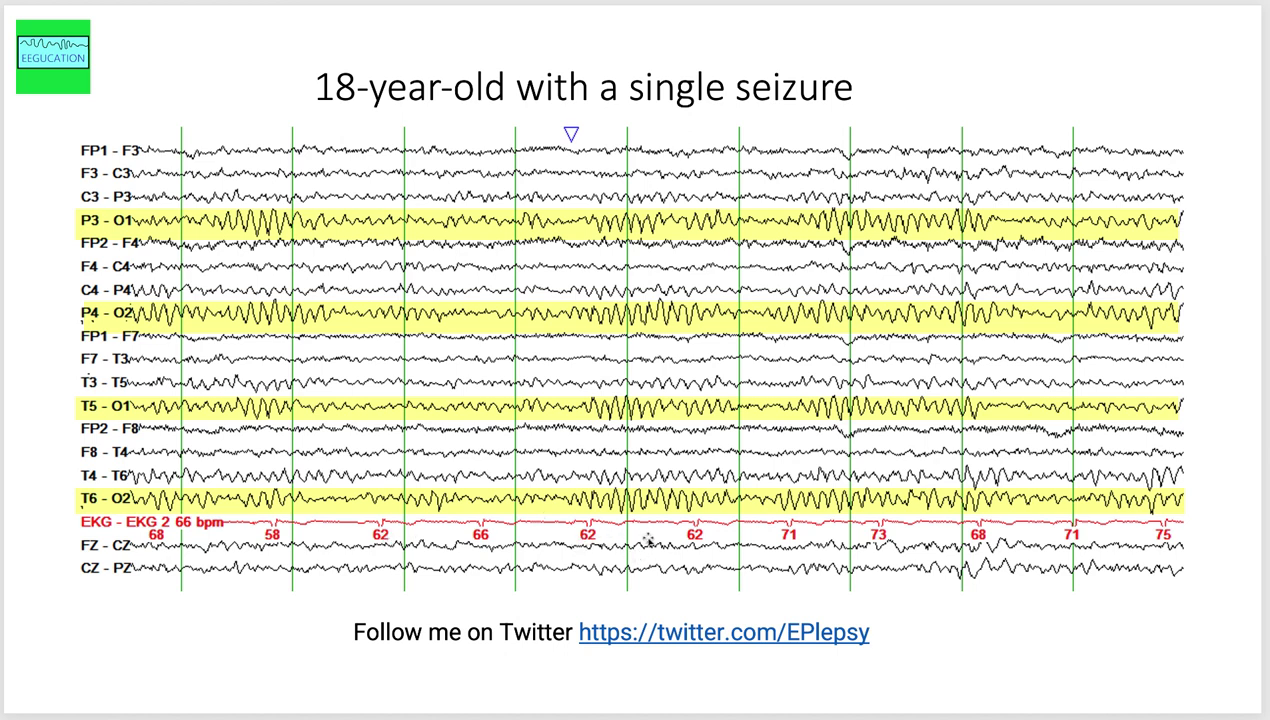
{"action": "key", "text": "Right"}
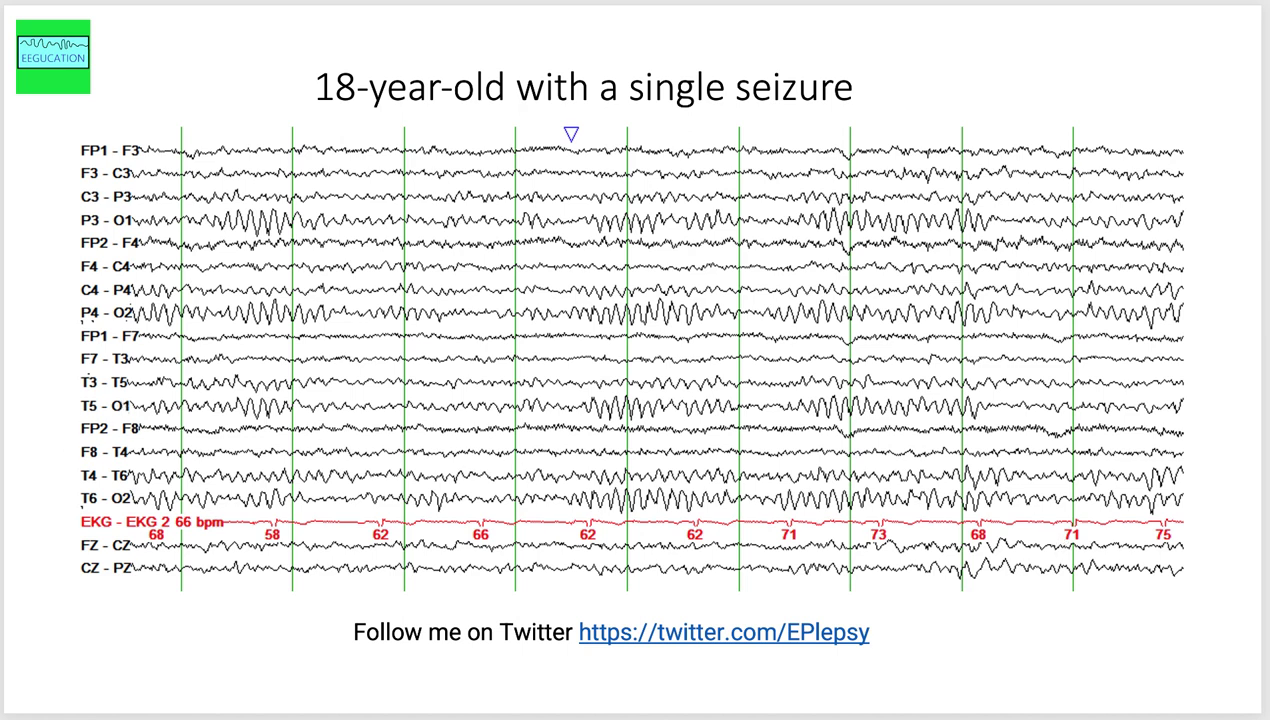
{"action": "key", "text": "Right"}
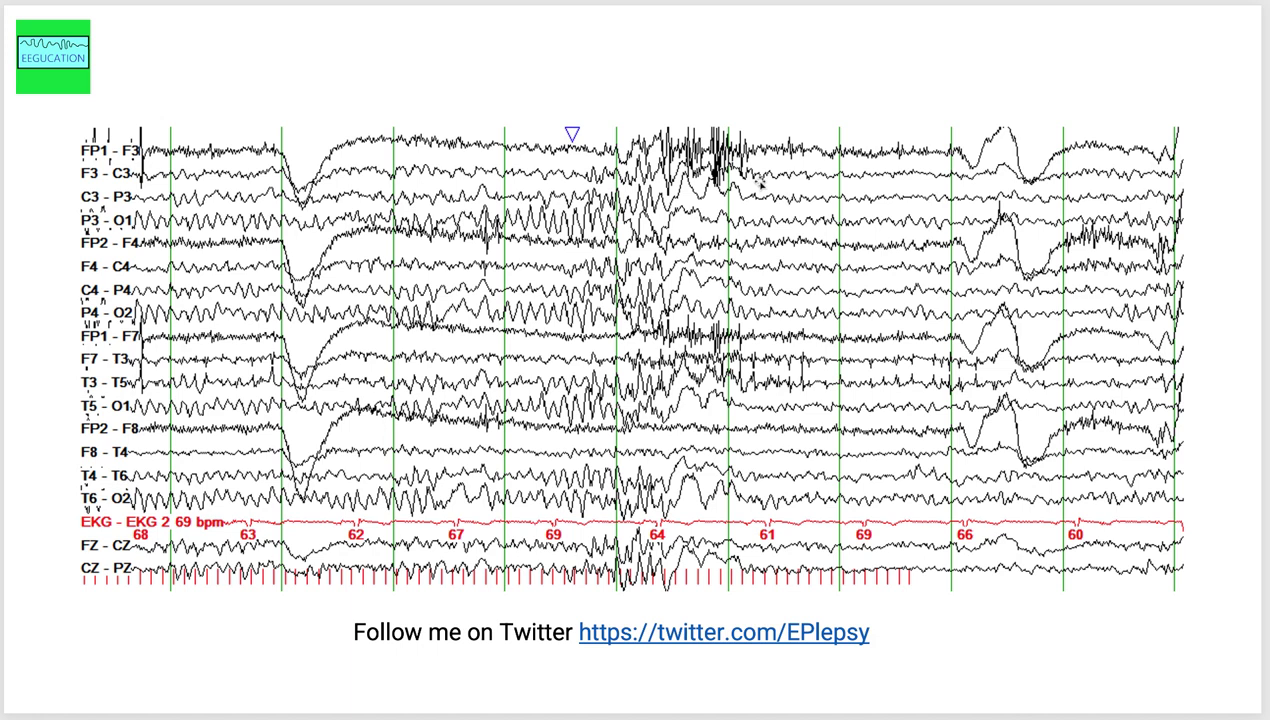
{"action": "key", "text": "Right"}
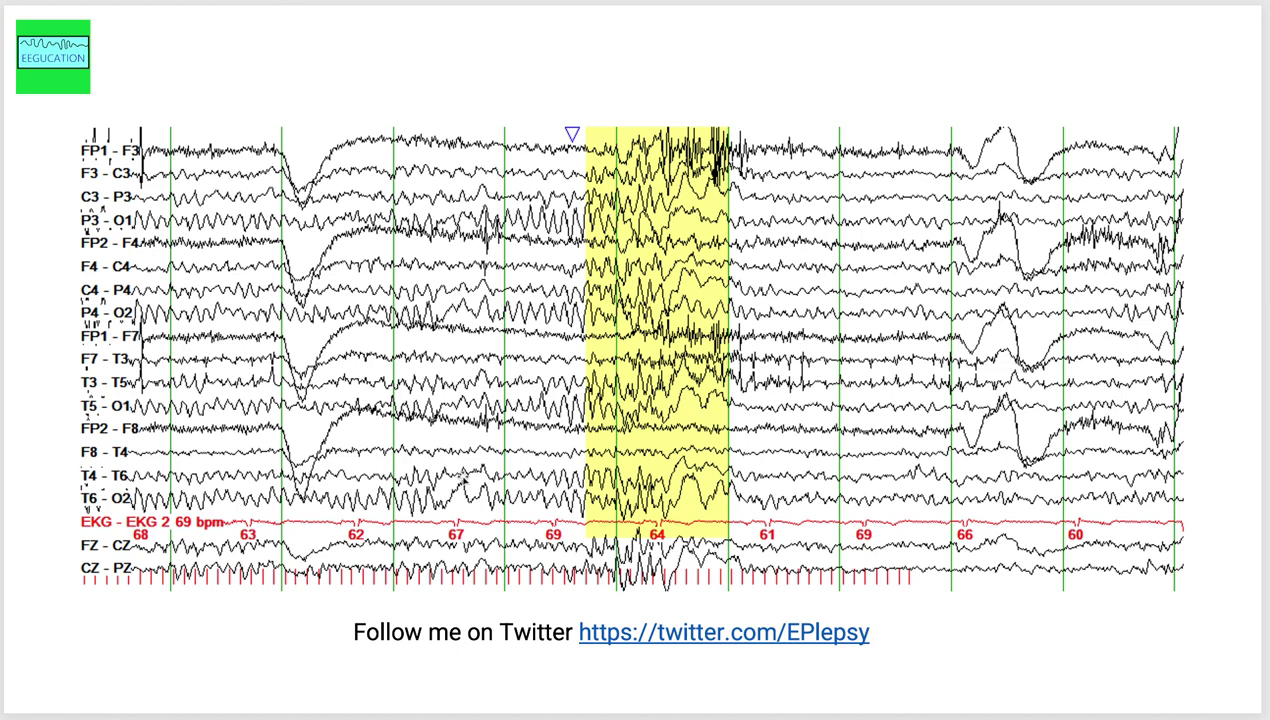
{"action": "key", "text": "Right"}
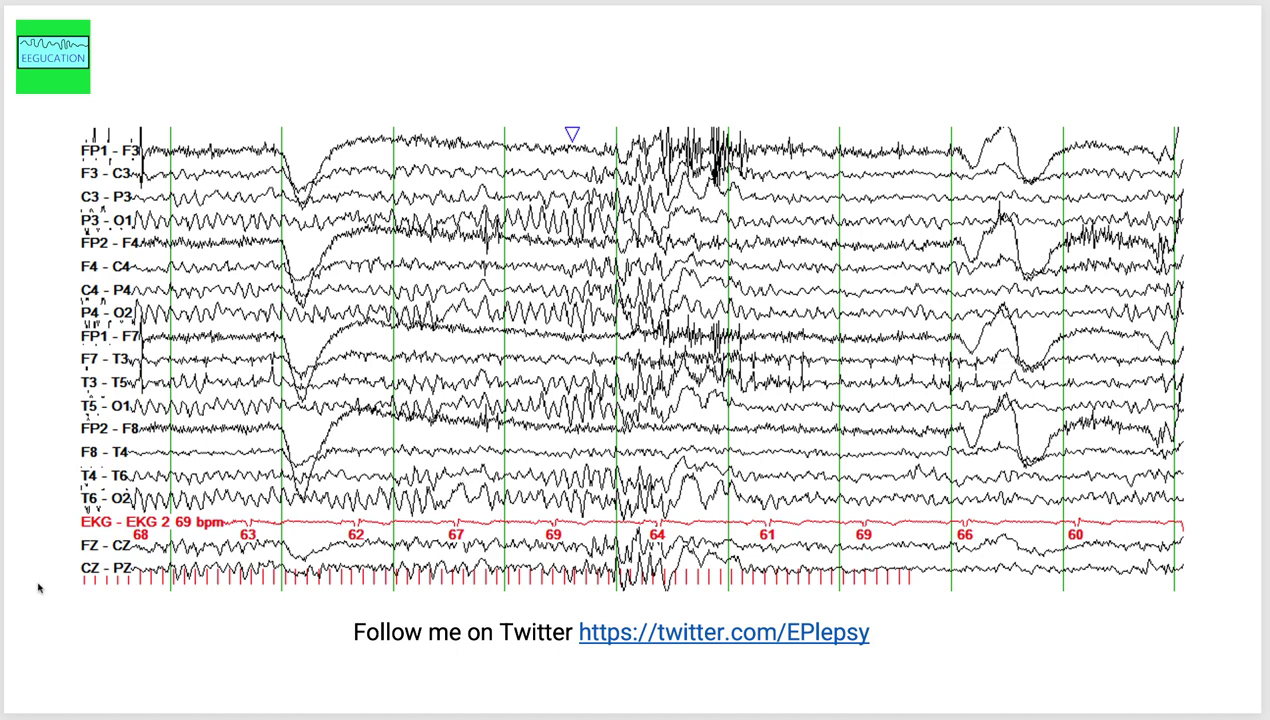
Advance to the next EEG, show and clear its rhythmic-run highlight, then reach the head-twitch slide.
{"action": "key", "text": "Right"}
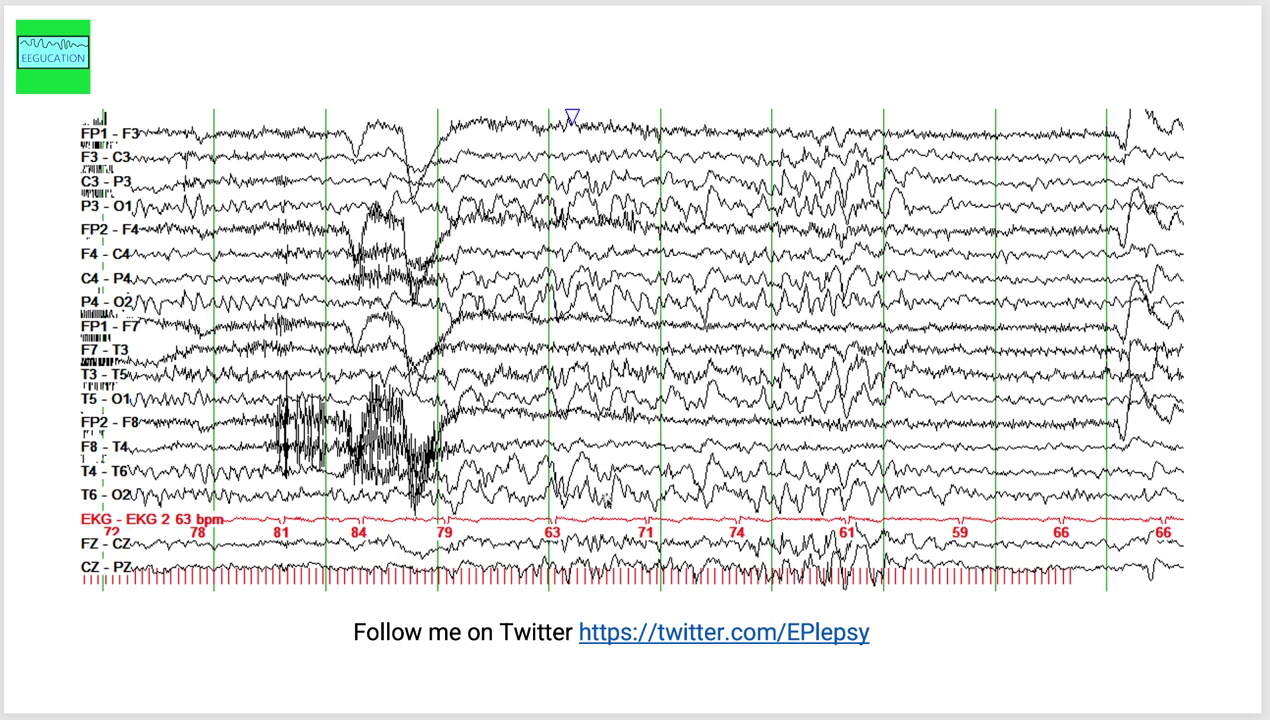
{"action": "key", "text": "Right"}
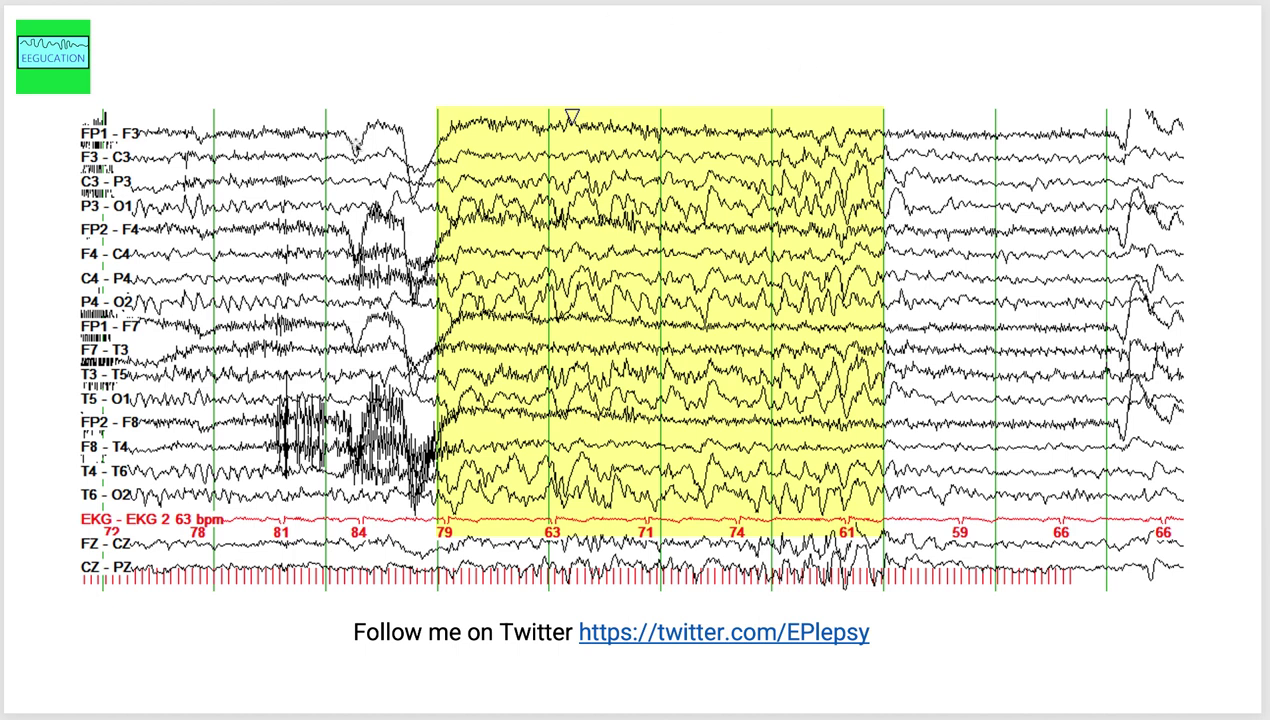
{"action": "key", "text": "Right"}
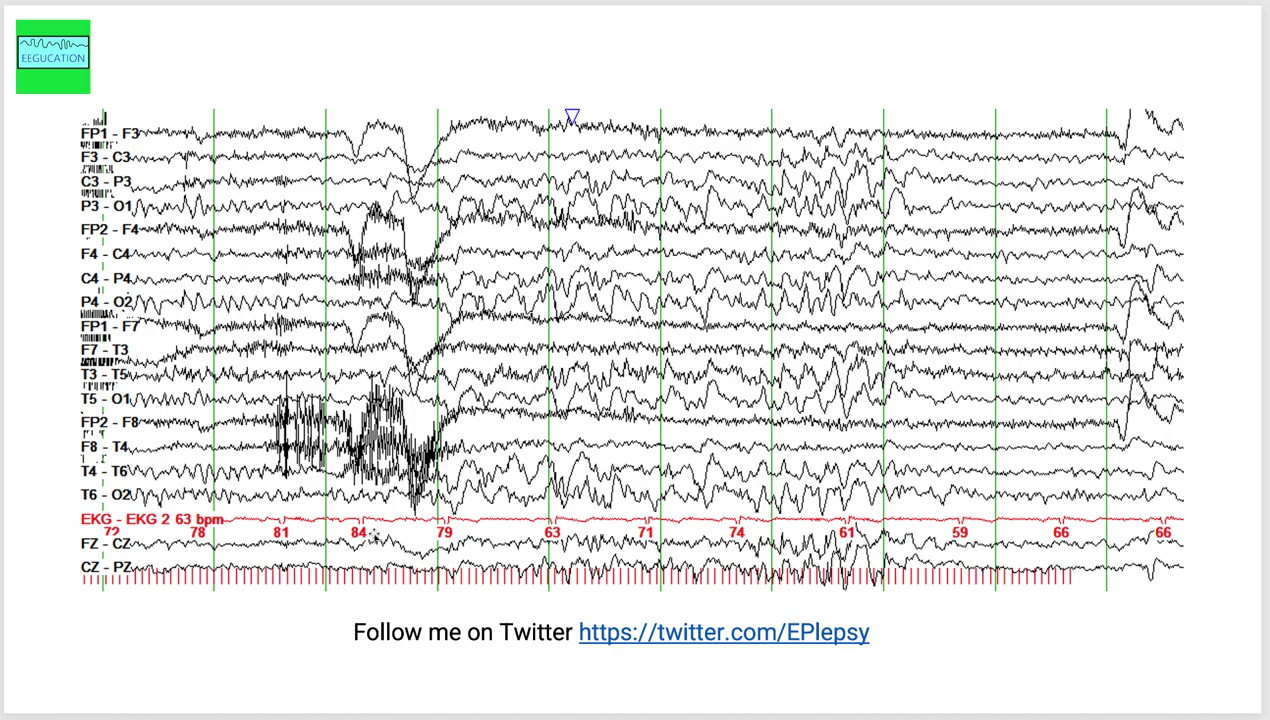
{"action": "key", "text": "Right"}
{"action": "key", "text": "Right"}
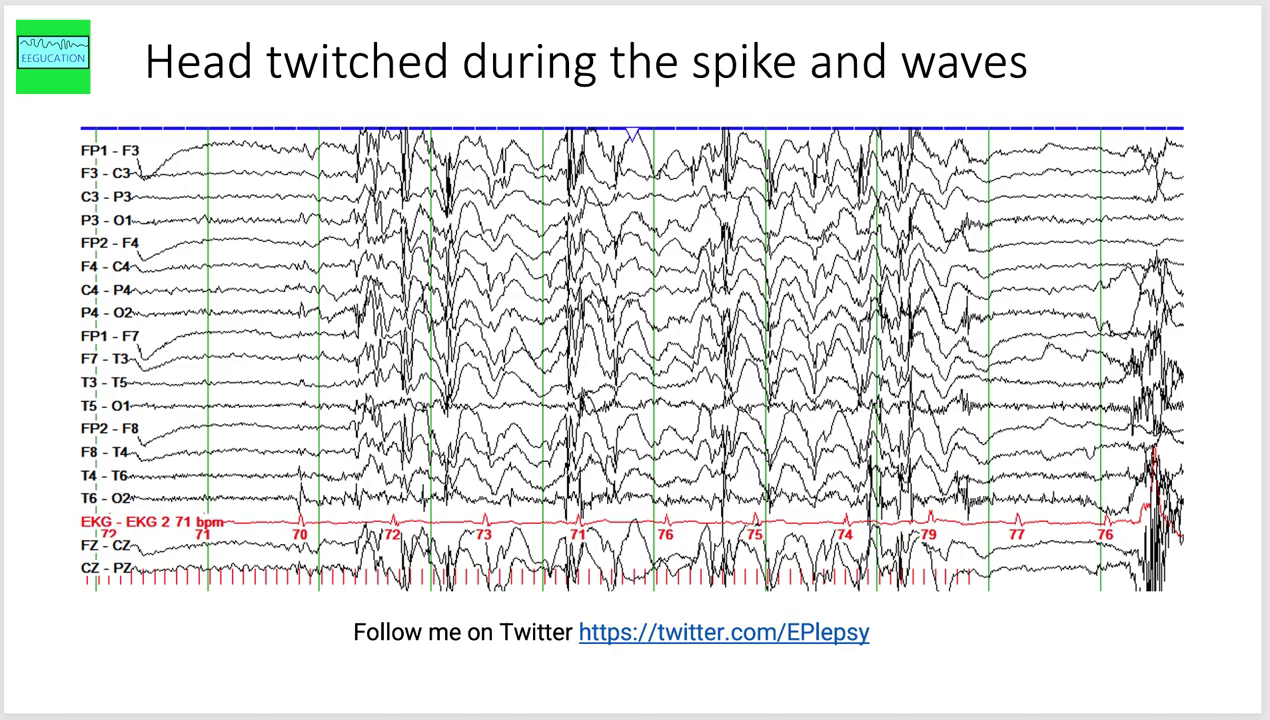
Step past the head-twitch and 69 bpm pages to the 61 bpm EEG slide.
{"action": "key", "text": "Right"}
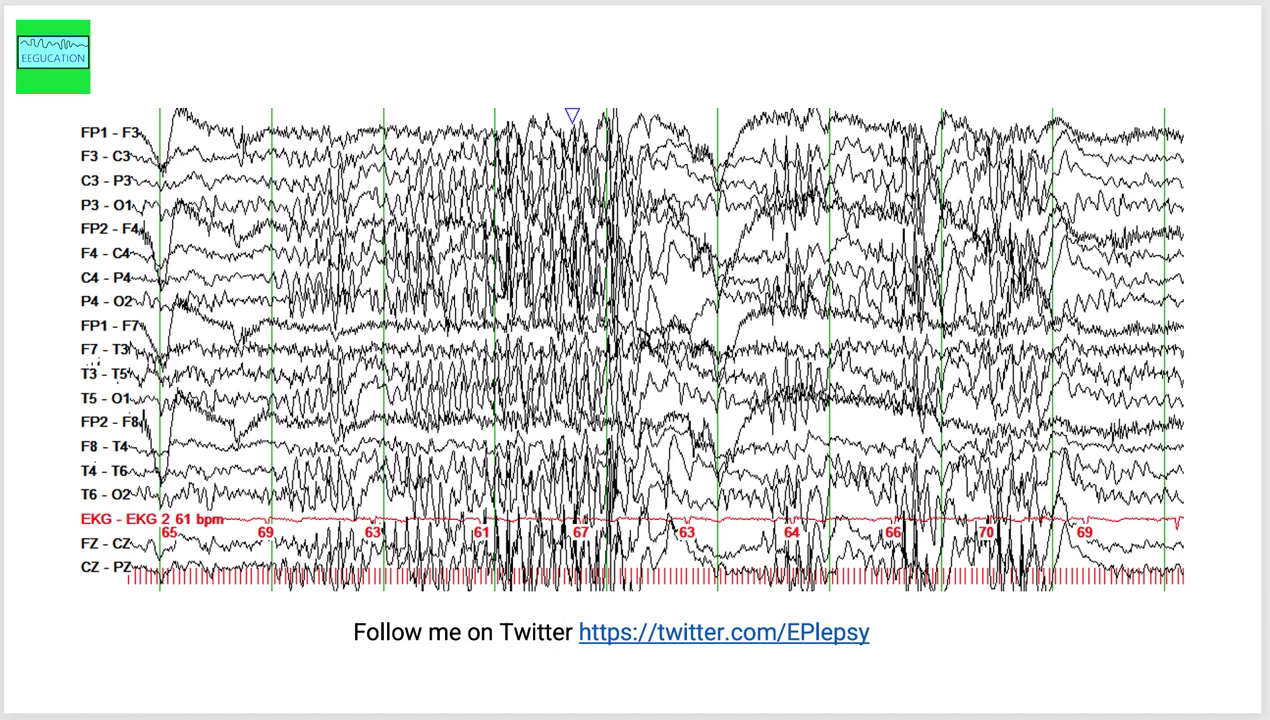
{"action": "key", "text": "Right"}
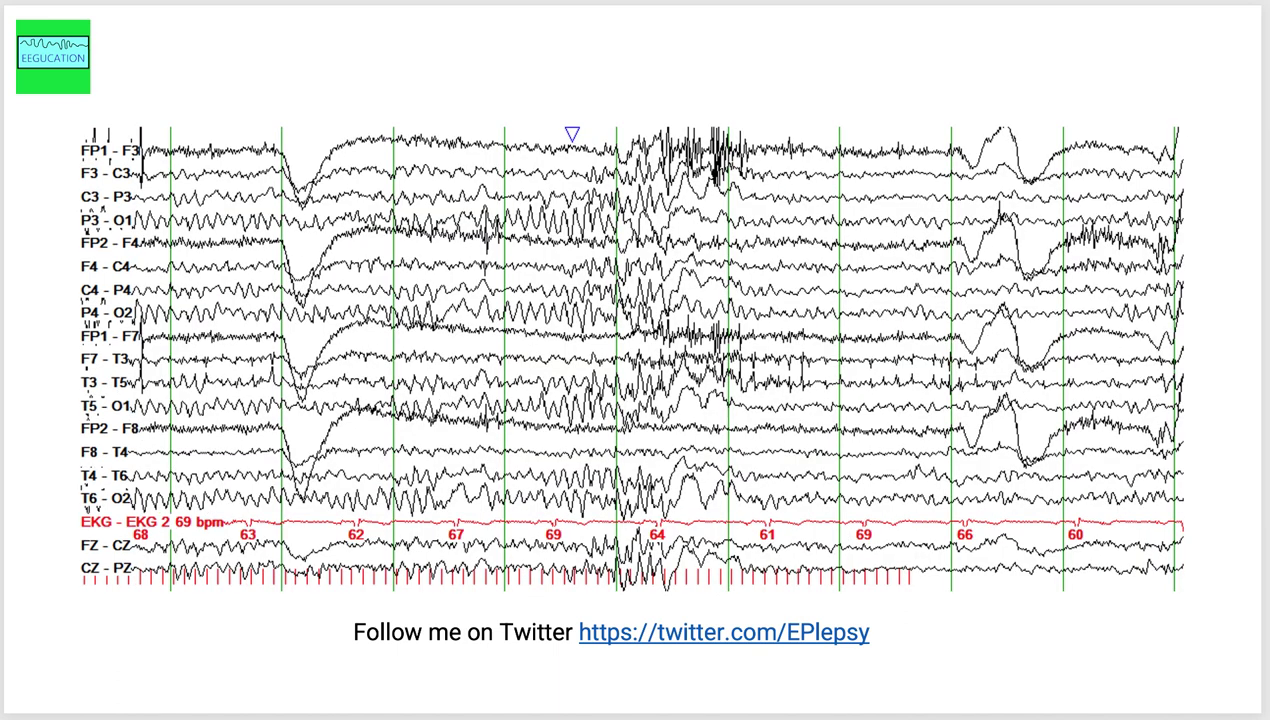
{"action": "key", "text": "Right"}
{"action": "key", "text": "Right"}
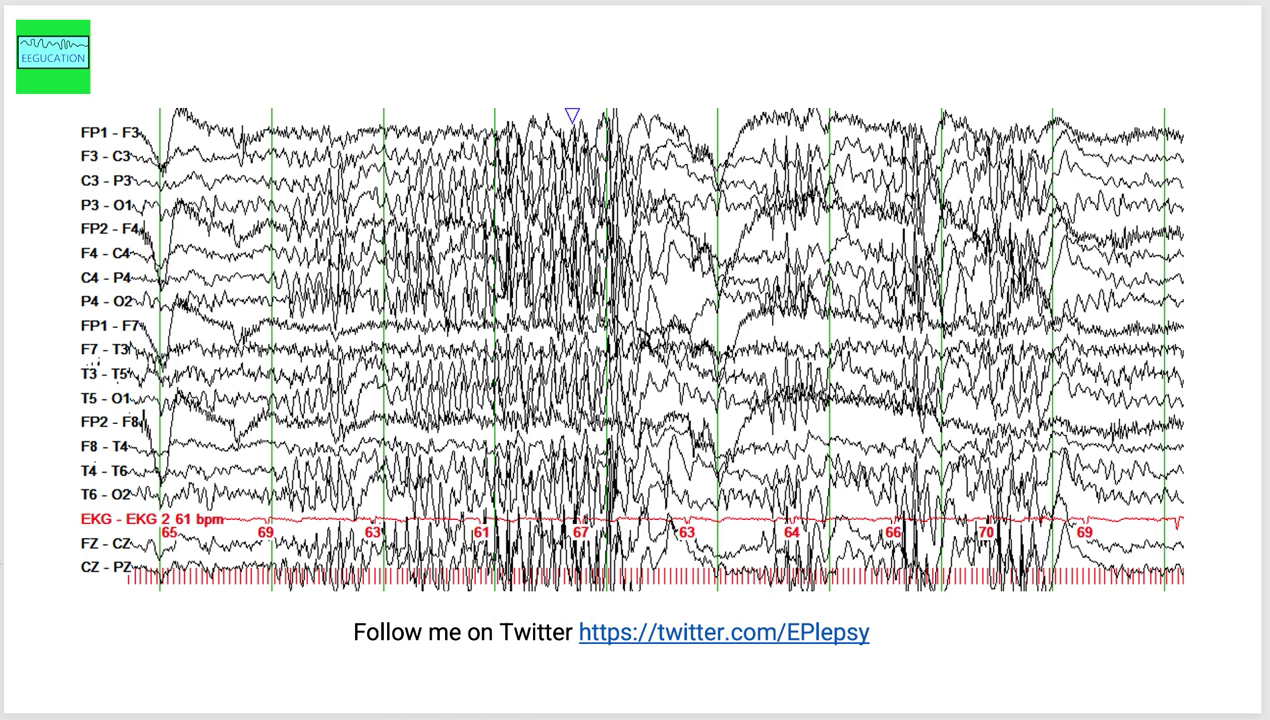
Mark the 61 bpm long discharge in yellow, then show its lower-amplitude redraw.
{"action": "key", "text": "Right"}
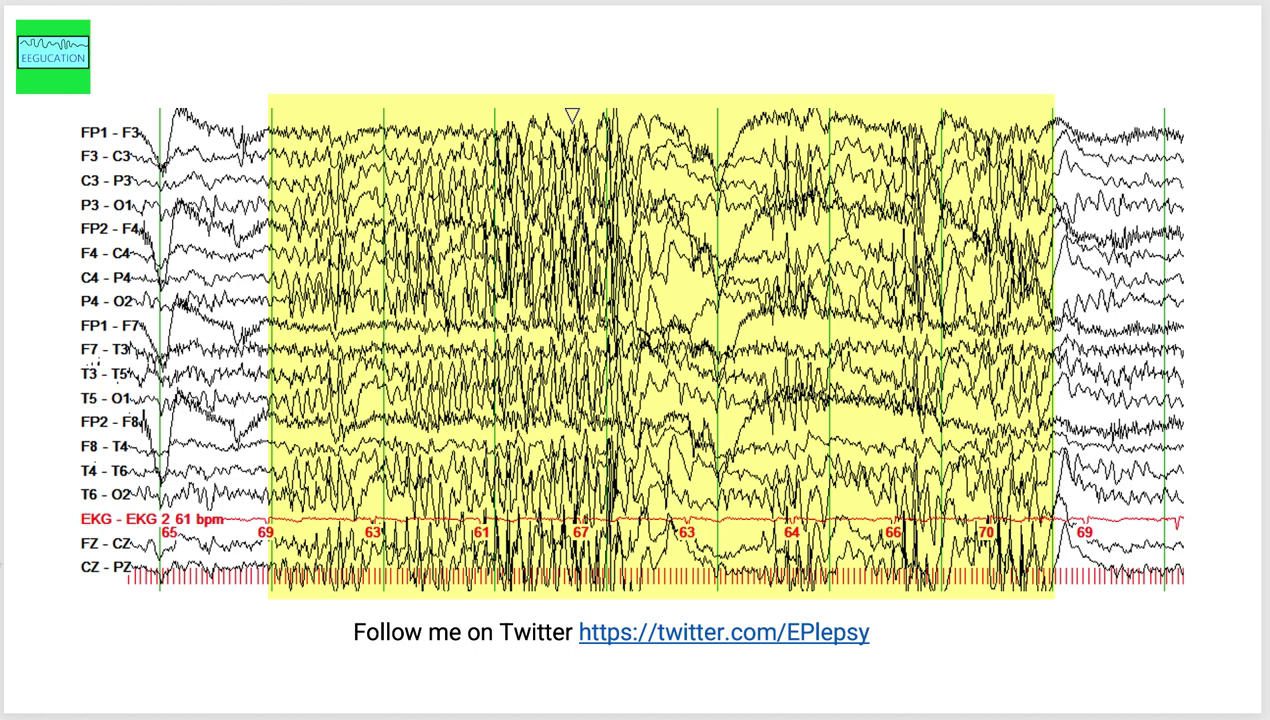
{"action": "key", "text": "Right"}
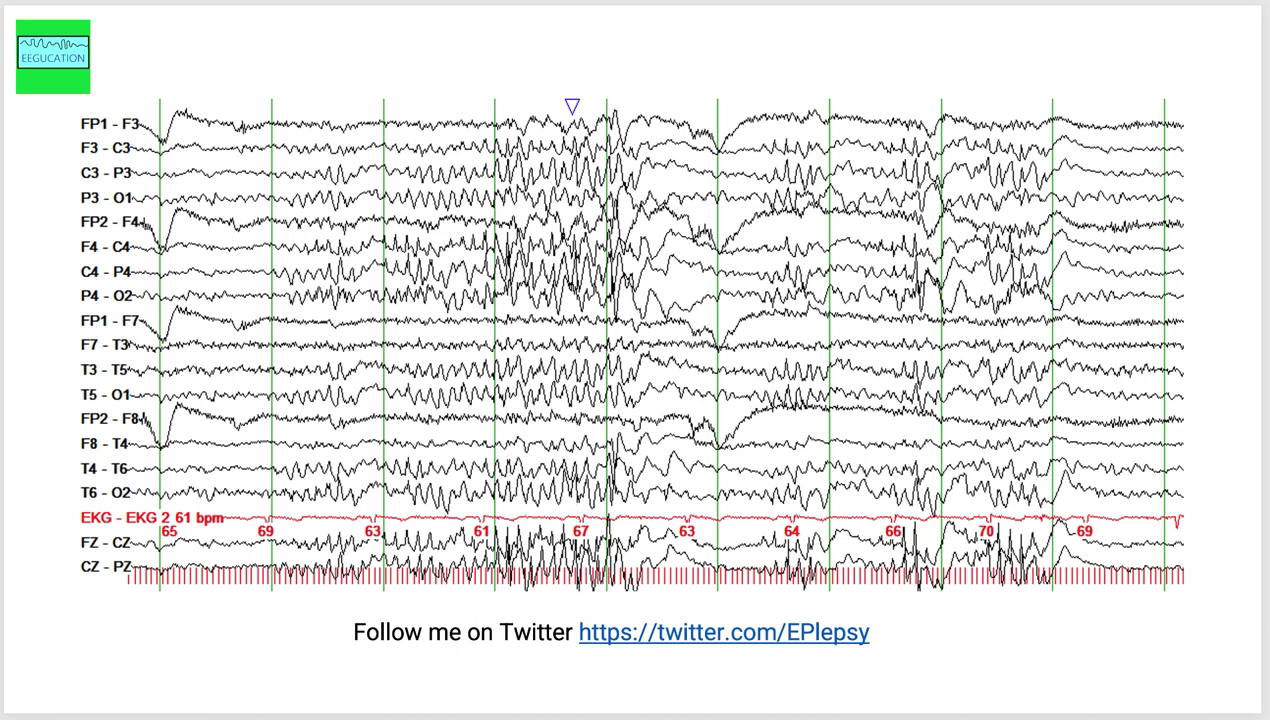
Advance past the head-twitch example to the '15 uv' version of the GTC tracing.
{"action": "key", "text": "Right"}
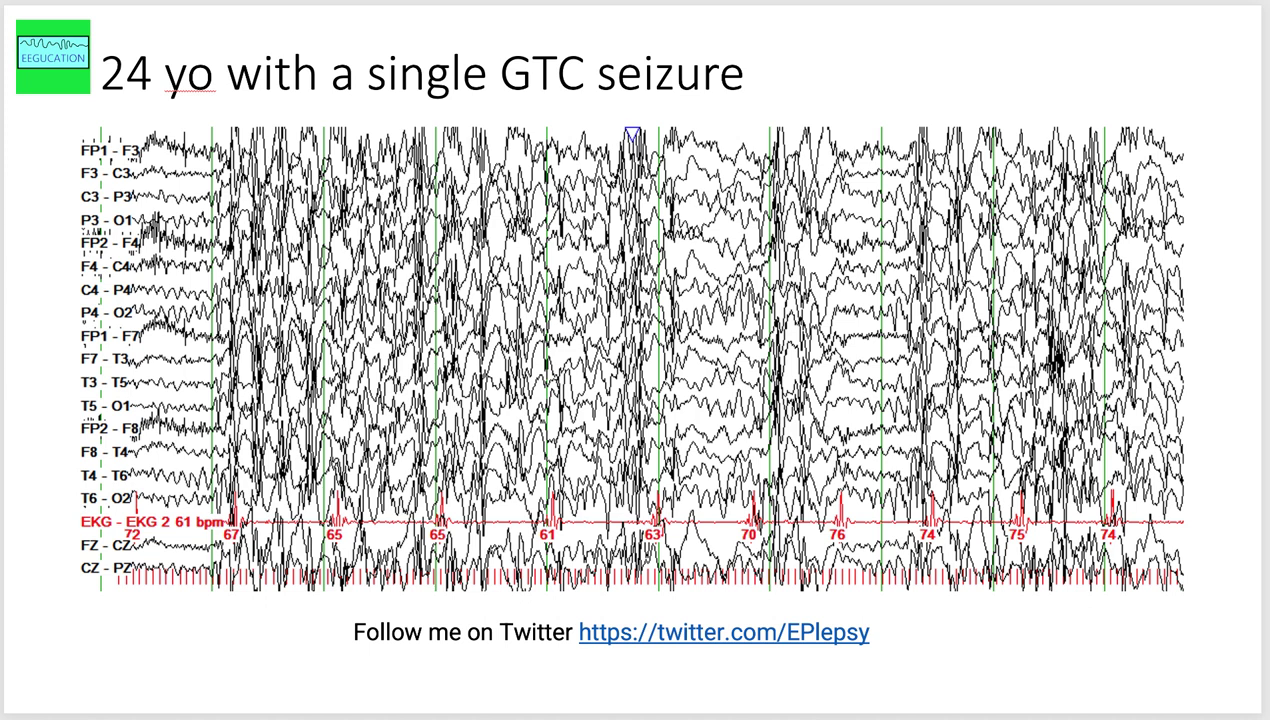
{"action": "key", "text": "Right"}
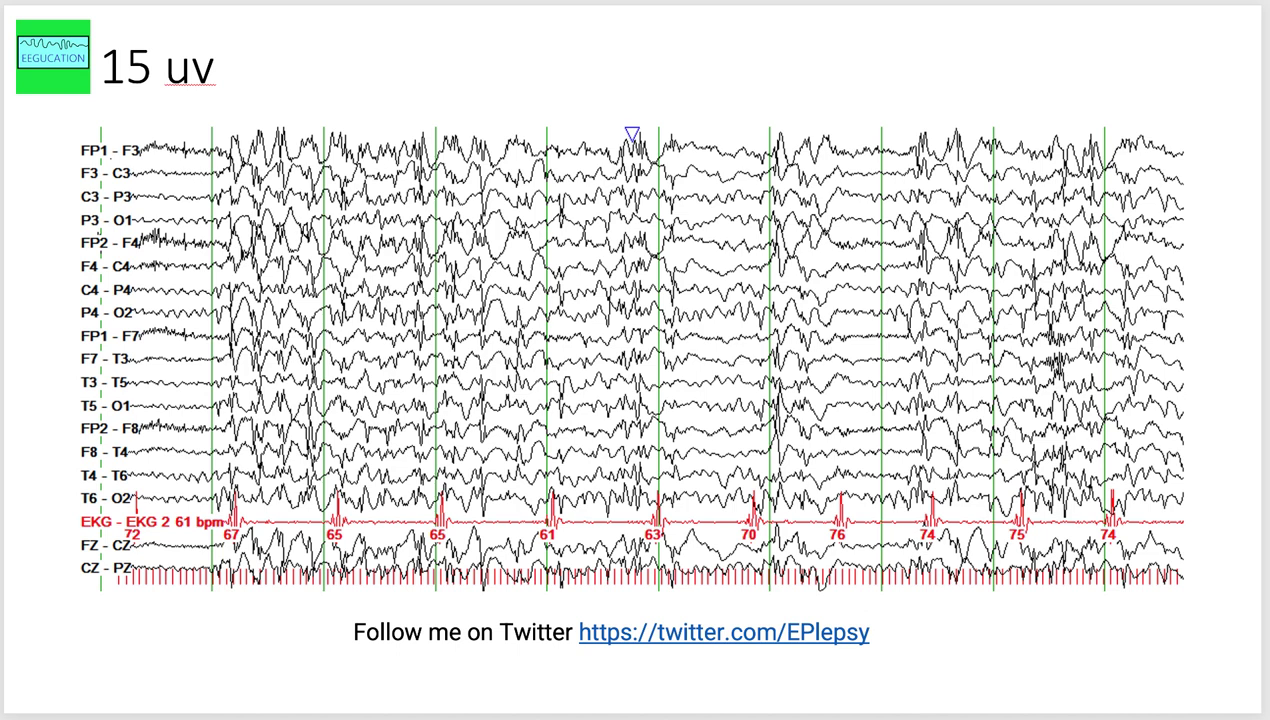
Advance to the '19-year-old with negative myoclonus' slide with its mid-page burst.
{"action": "key", "text": "Right"}
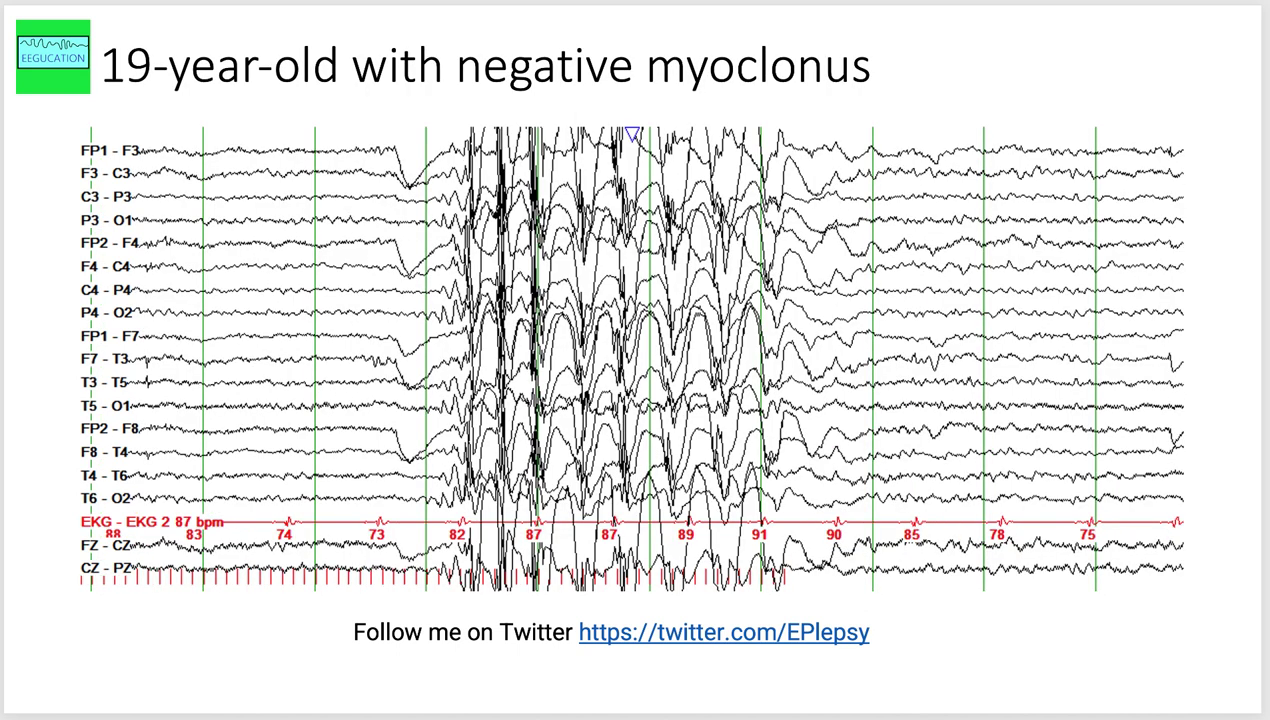